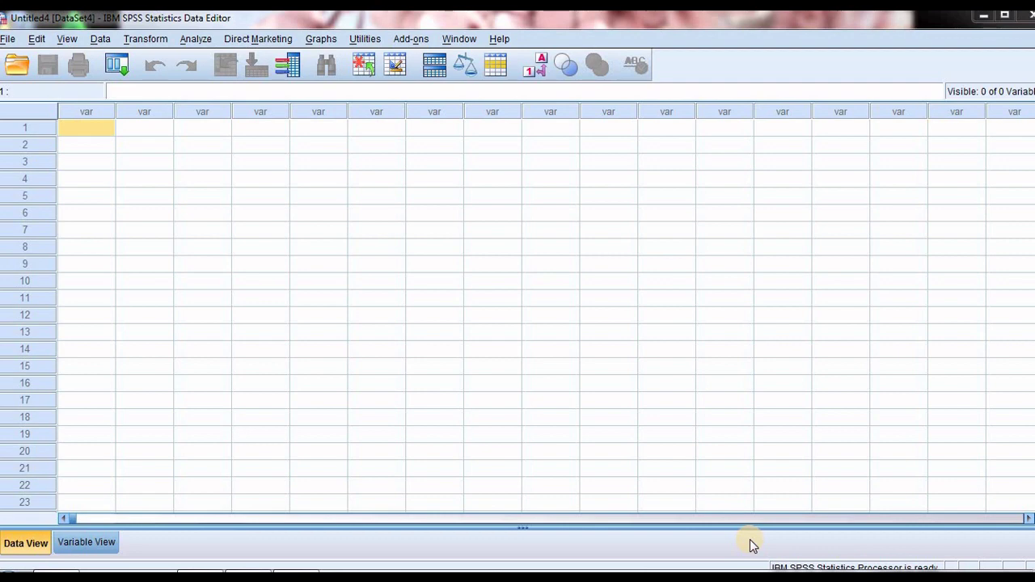
# Paste the copied two-column data set into the empty data sheet, starting at the first cell.
pyautogui.click(93, 129)
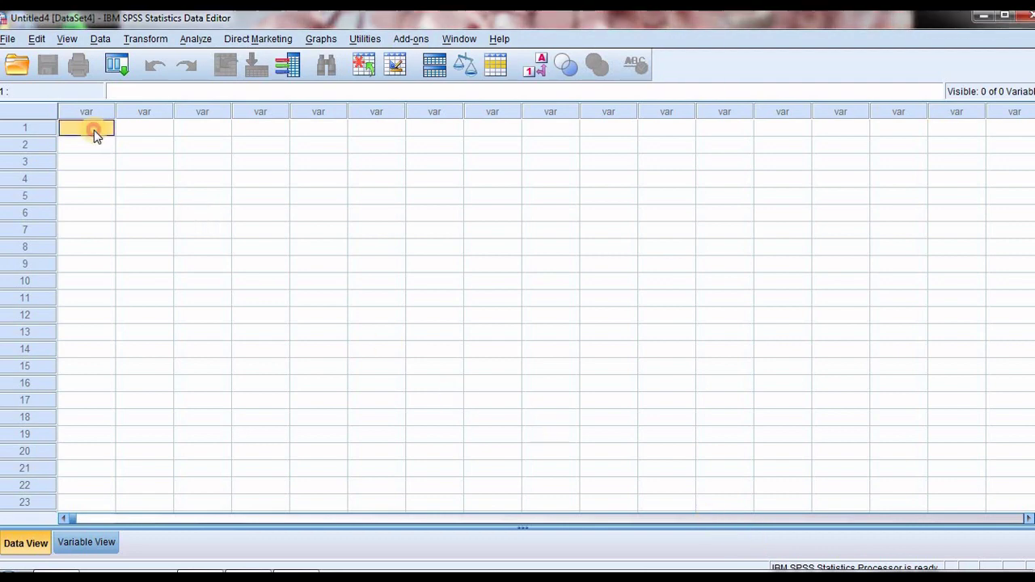
pyautogui.hotkey('ctrl', 'v')
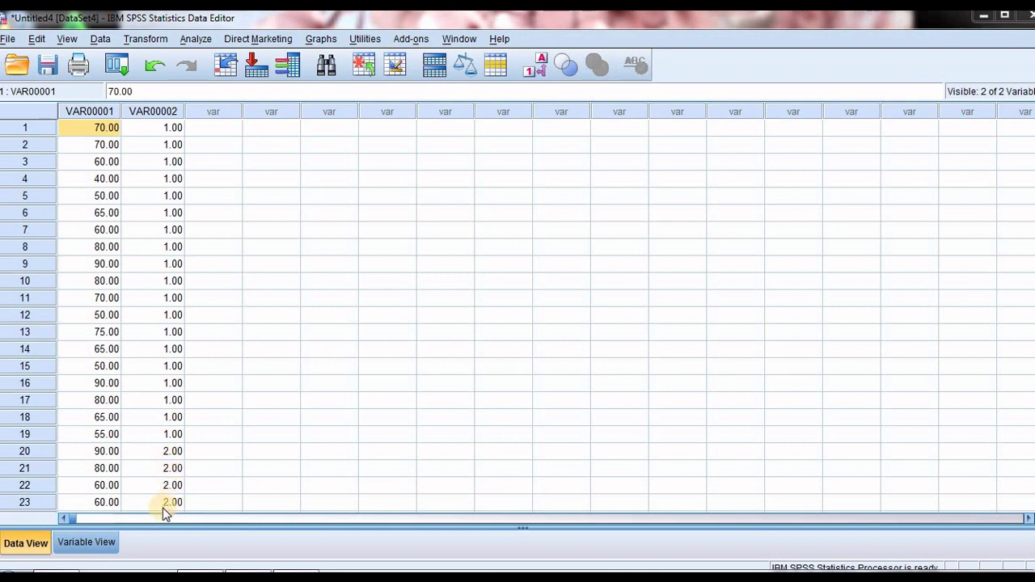
# Rename the first variable as Nilai and the second variable as Kode_Kelas.
pyautogui.click(89, 542)
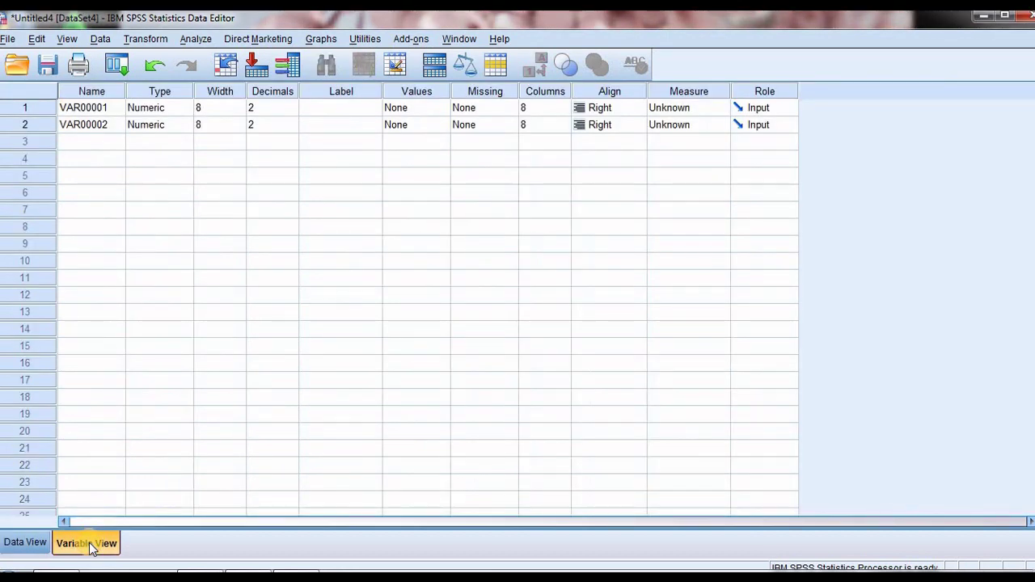
pyautogui.click(79, 107)
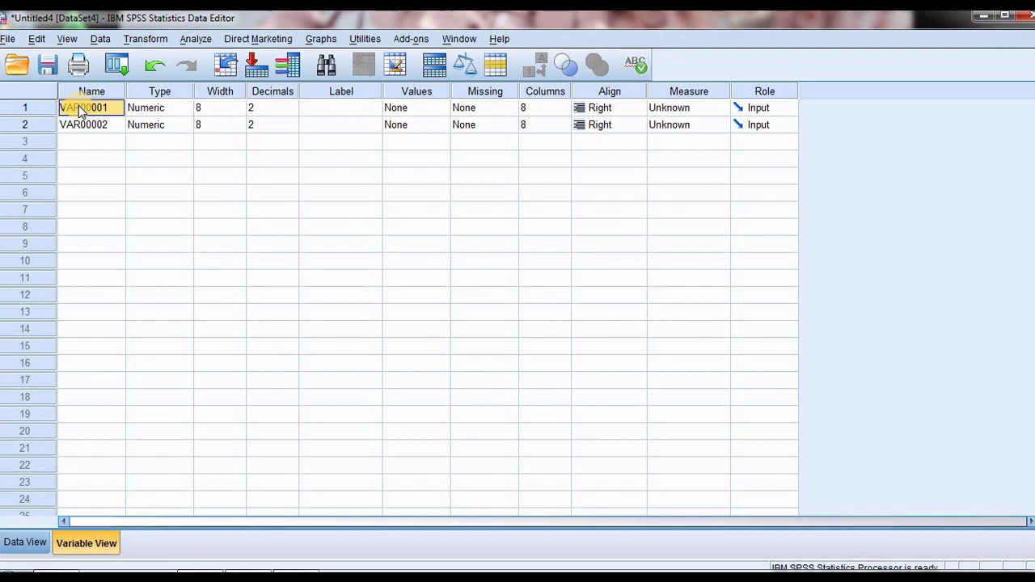
pyautogui.write('Nilai')
pyautogui.press('Return')
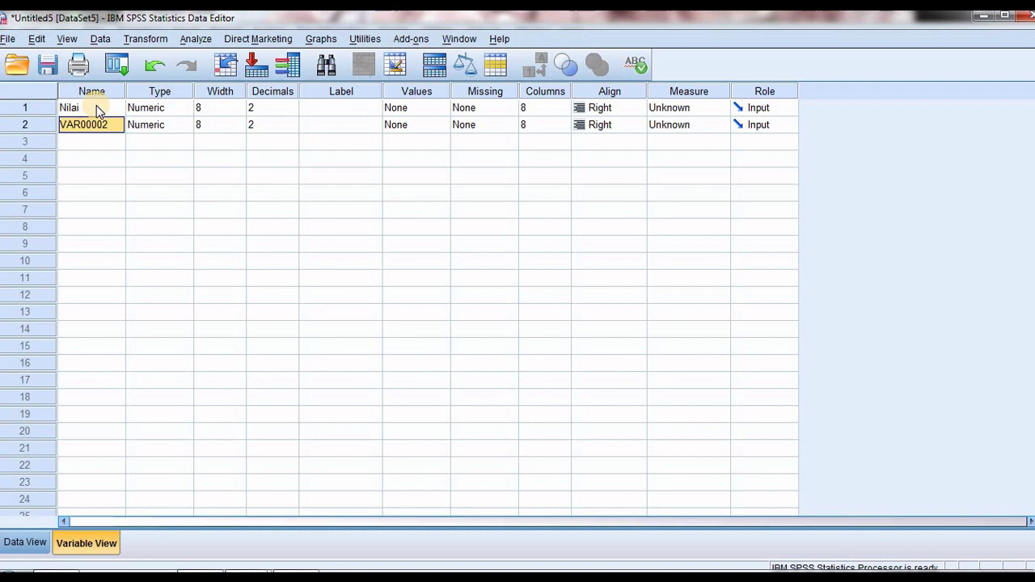
pyautogui.write('Kode_Kelas')
pyautogui.press('Return')
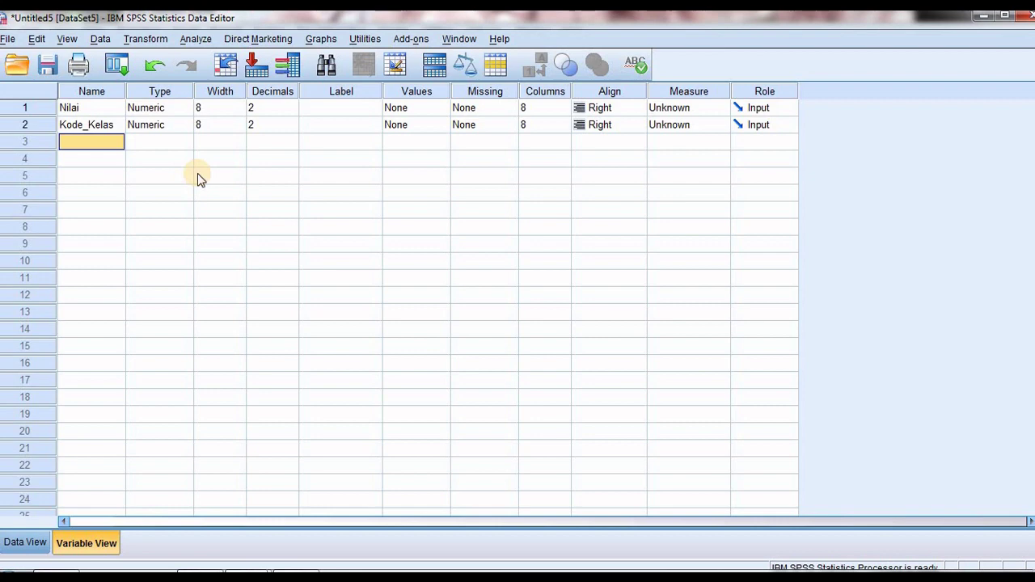
# Set the decimals of both Nilai and Kode_Kelas to 0.
pyautogui.click(292, 112)
pyautogui.click(291, 113)
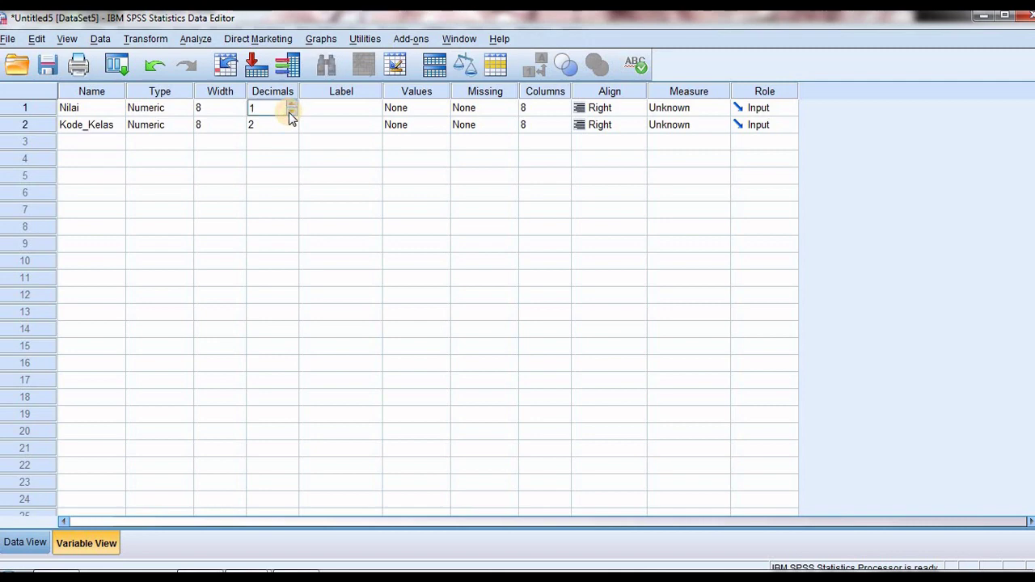
pyautogui.click(291, 113)
pyautogui.click(292, 128)
pyautogui.click(291, 128)
pyautogui.click(291, 129)
pyautogui.click(92, 142)
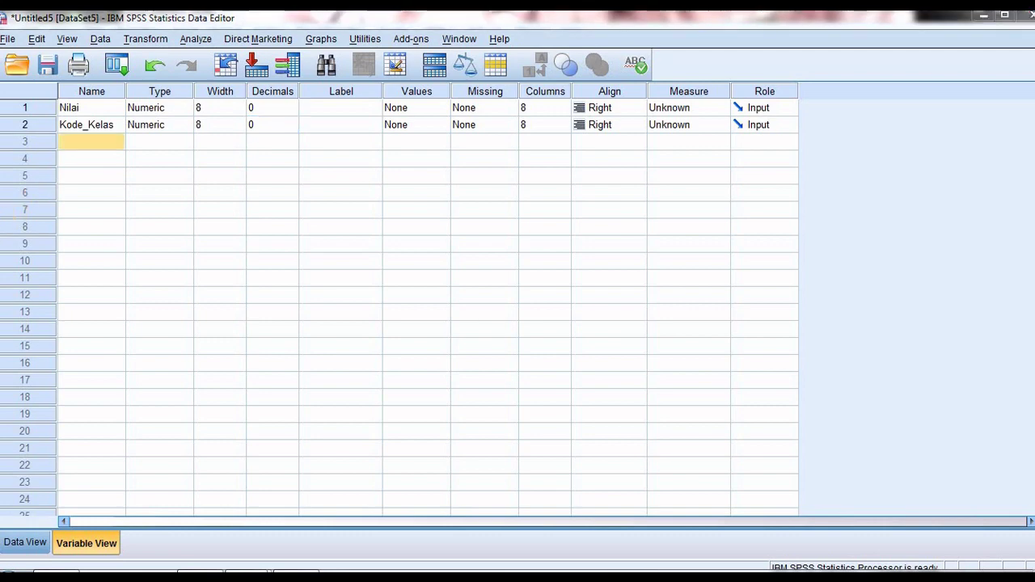
# Add a value label to Kode_Kelas that assigns "Kelas A" to the value 1.
pyautogui.click(439, 129)
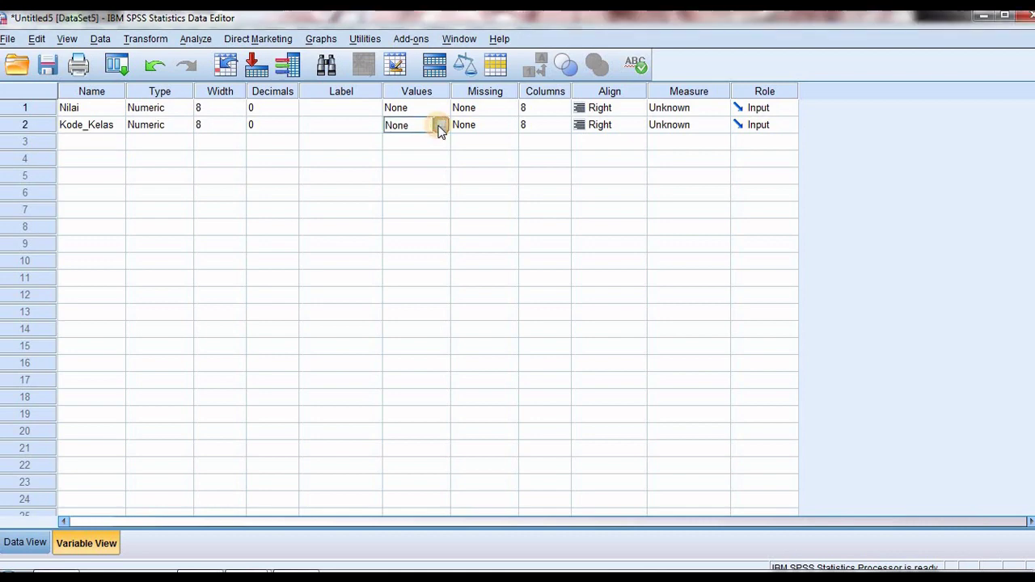
pyautogui.click(439, 127)
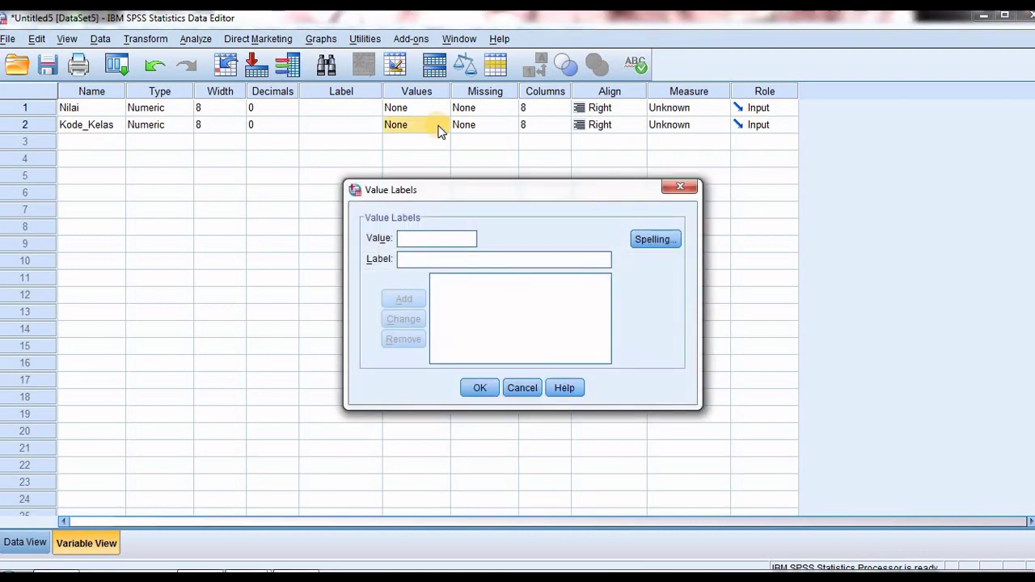
pyautogui.click(414, 238)
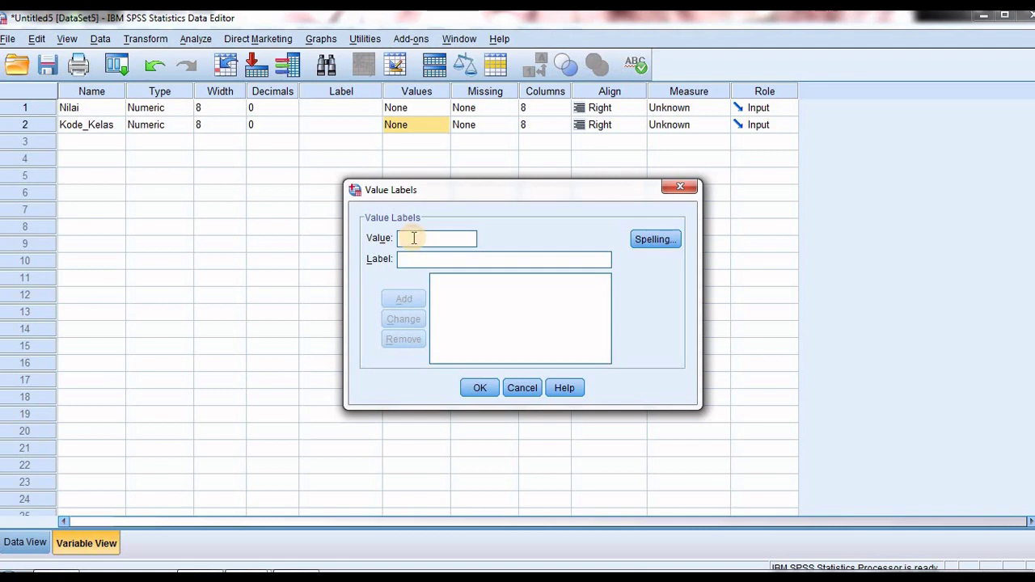
pyautogui.write('1K')
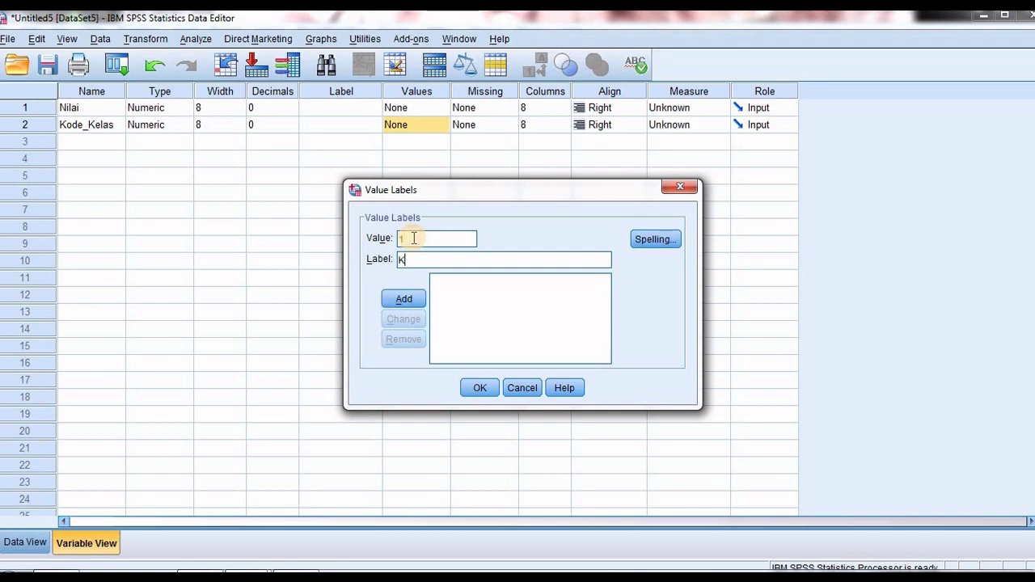
pyautogui.write('elas A')
pyautogui.click(403, 299)
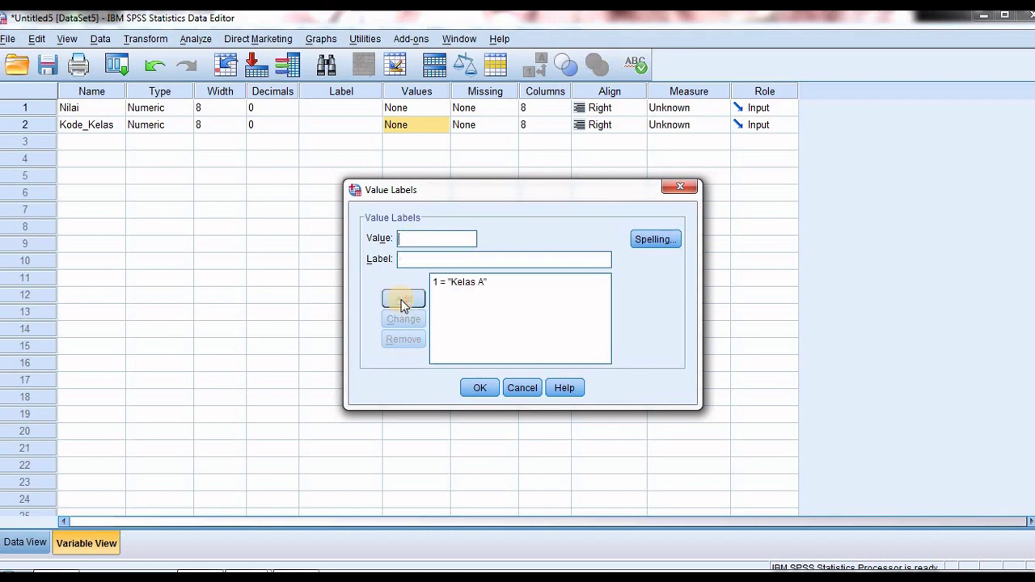
# Add the label "Kelas B" for the value 2 of Kode_Kelas and apply the value labels.
pyautogui.click(415, 239)
pyautogui.write('2')
pyautogui.press('Tab')
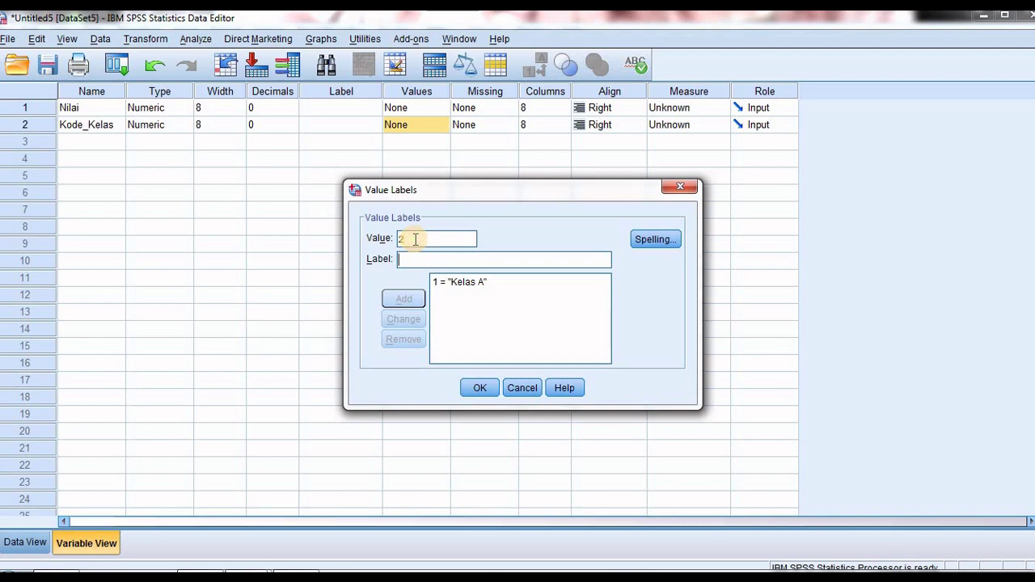
pyautogui.write('Kelas')
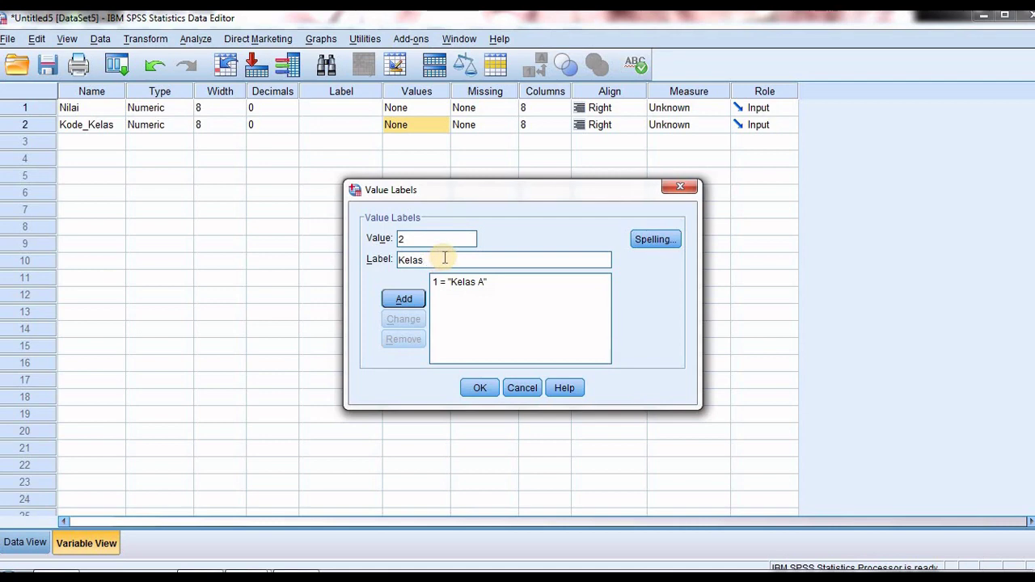
pyautogui.write(' B')
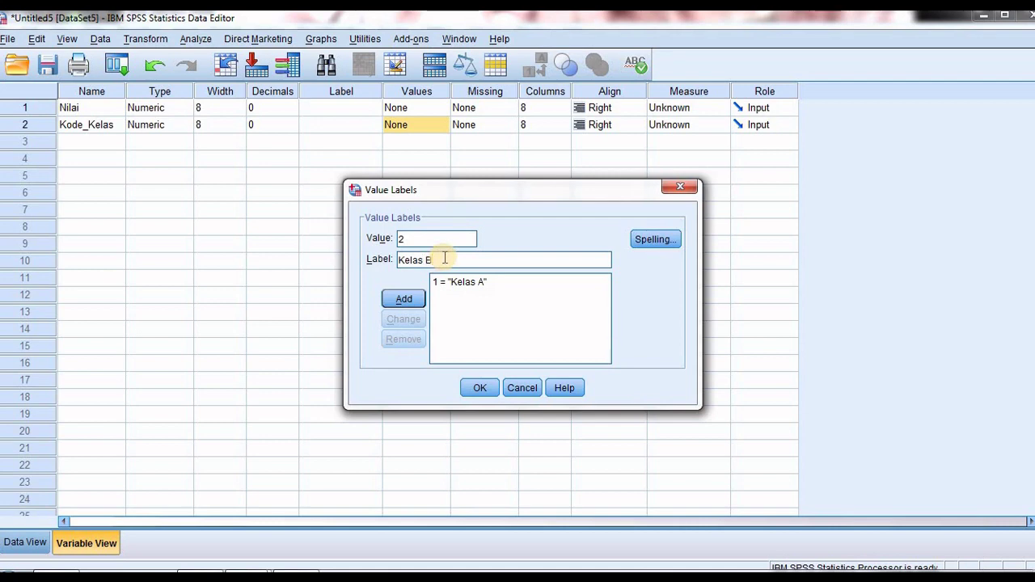
pyautogui.click(390, 304)
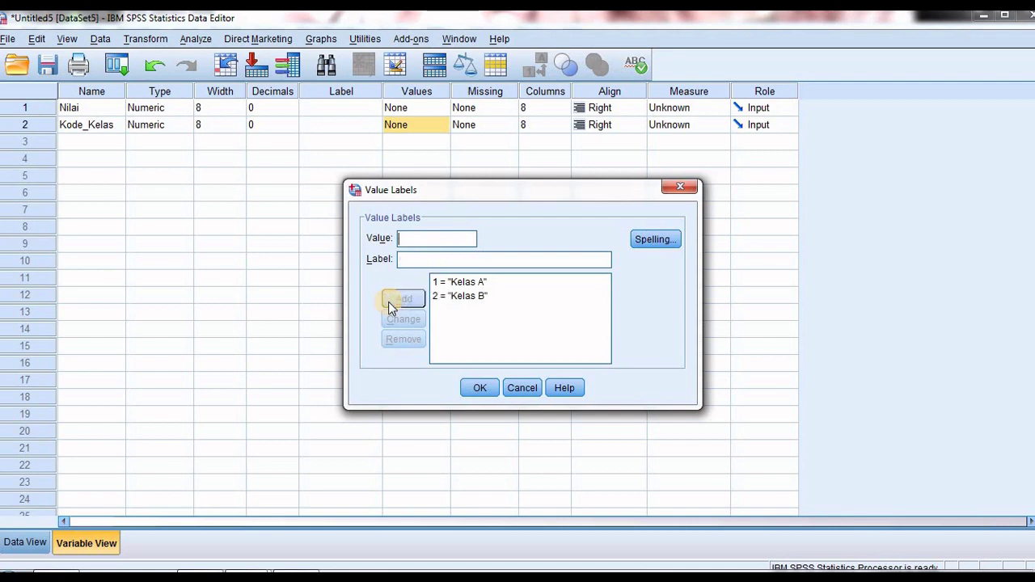
pyautogui.click(479, 385)
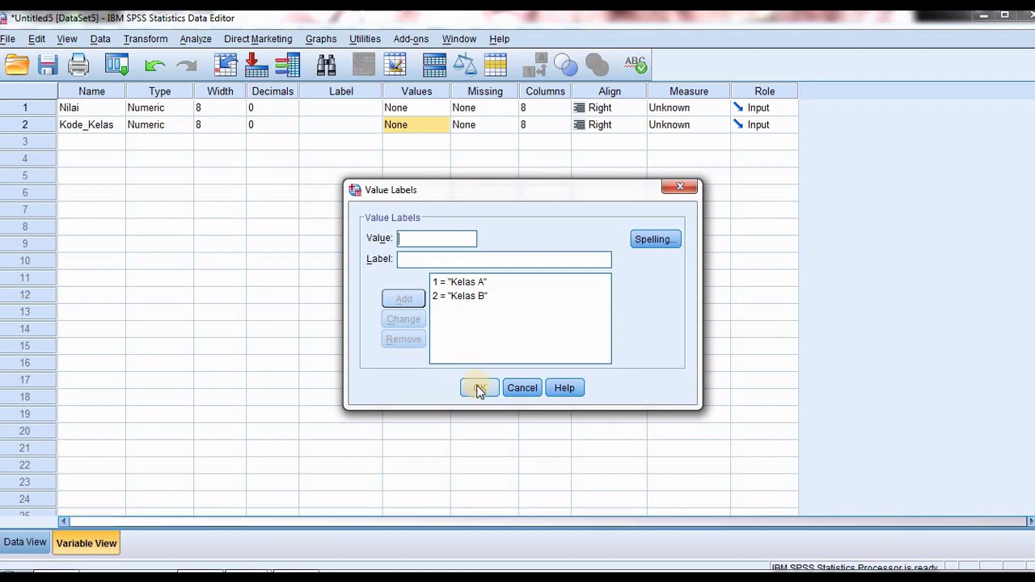
pyautogui.click(480, 389)
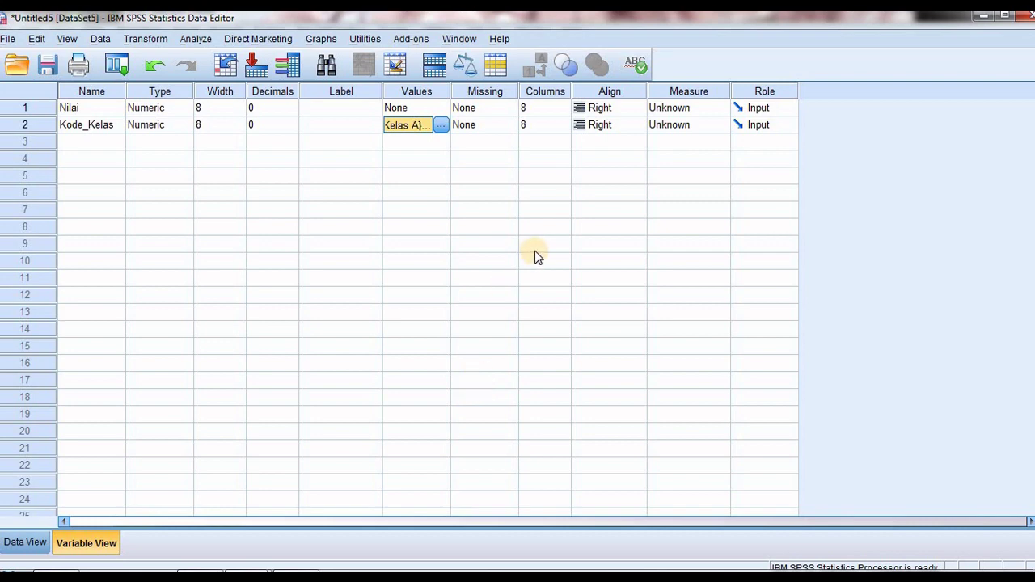
# Set the measurement level of both Nilai and Kode_Kelas to Scale.
pyautogui.click(710, 110)
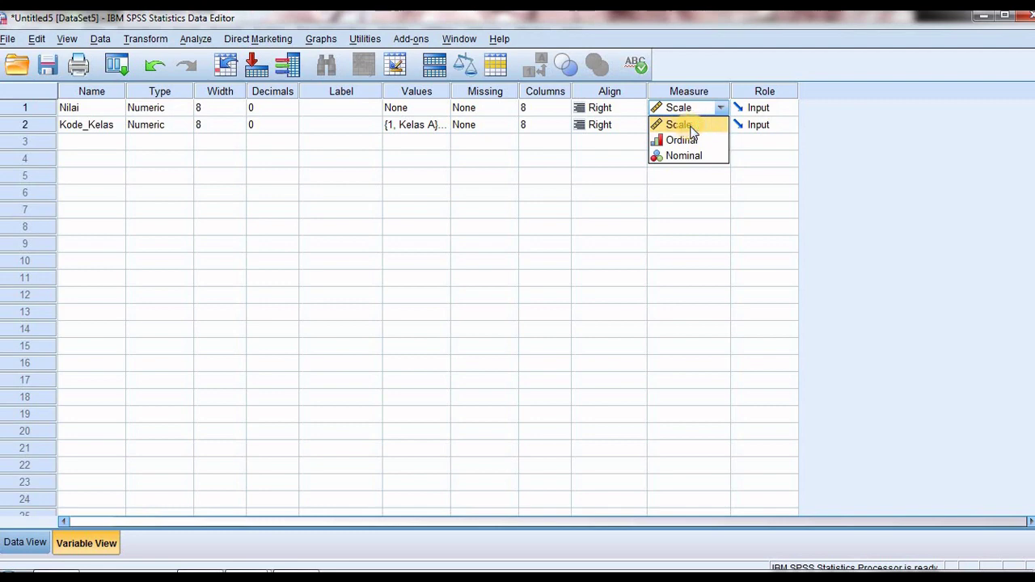
pyautogui.click(694, 127)
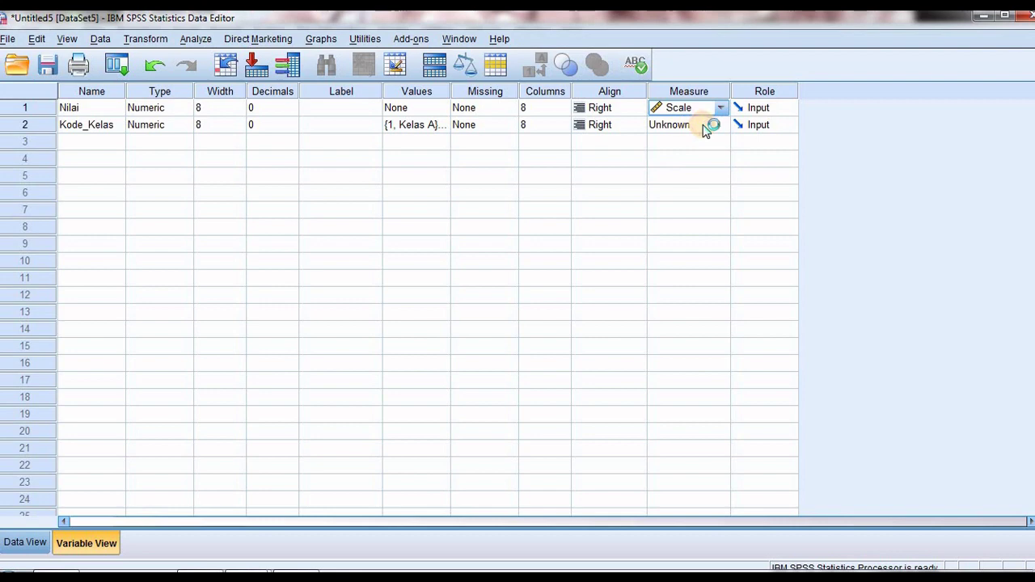
pyautogui.click(704, 127)
pyautogui.click(697, 141)
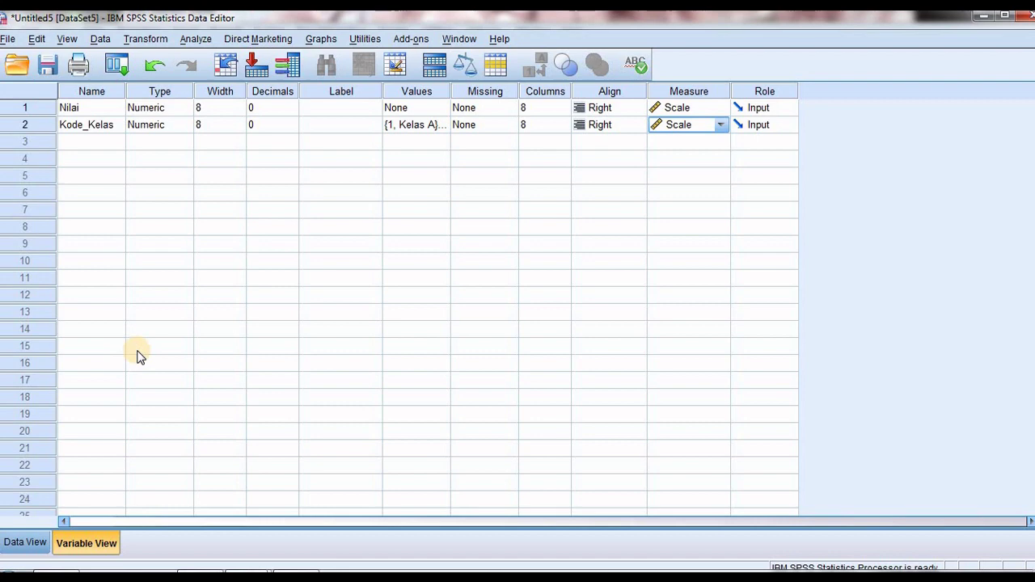
# Set up an Independent-Samples T Test with Nilai as the test variable and Kode_Kelas as the grouping variable.
pyautogui.click(26, 545)
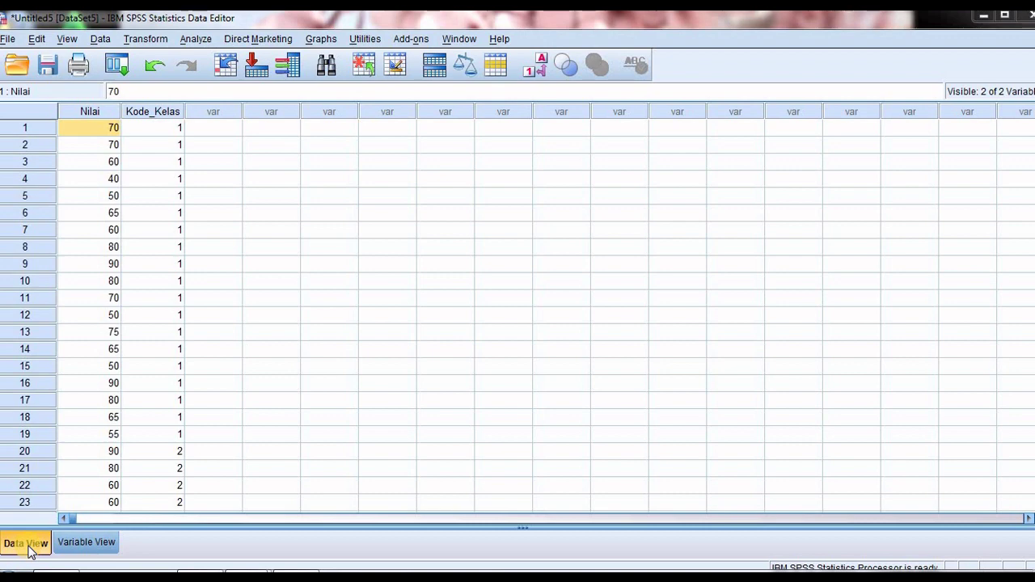
pyautogui.click(198, 40)
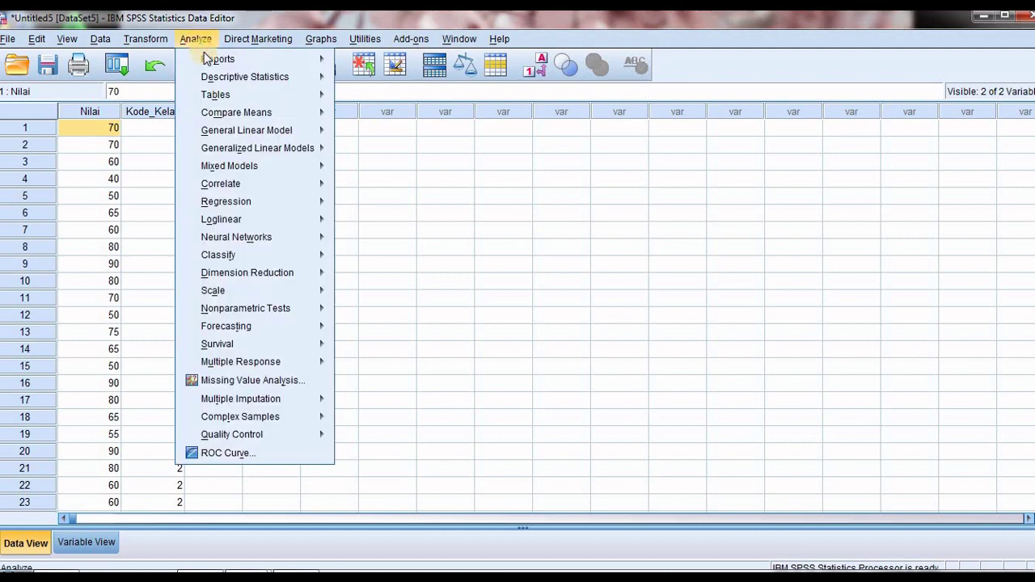
pyautogui.moveTo(237, 112)
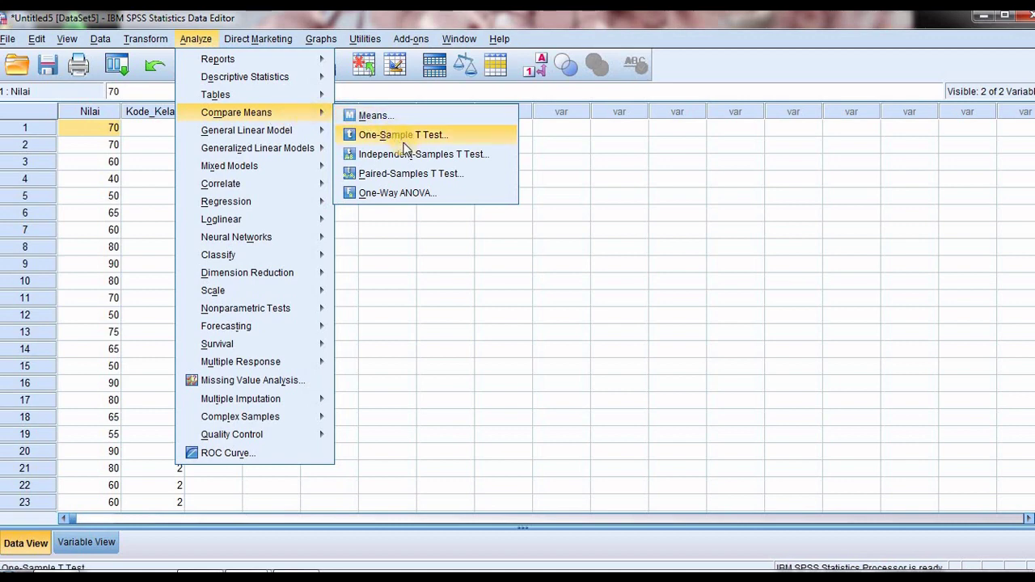
pyautogui.click(480, 155)
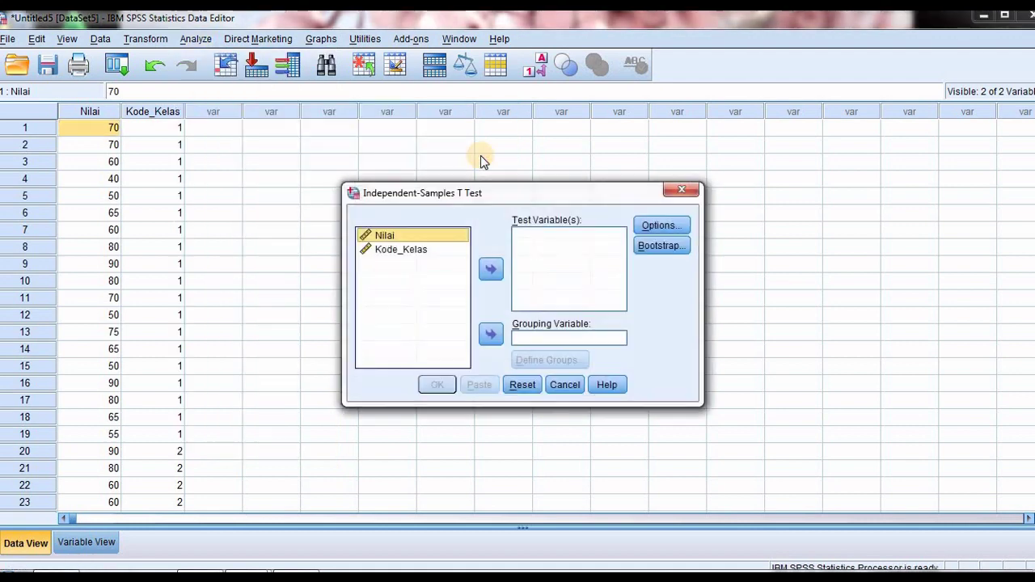
pyautogui.click(491, 271)
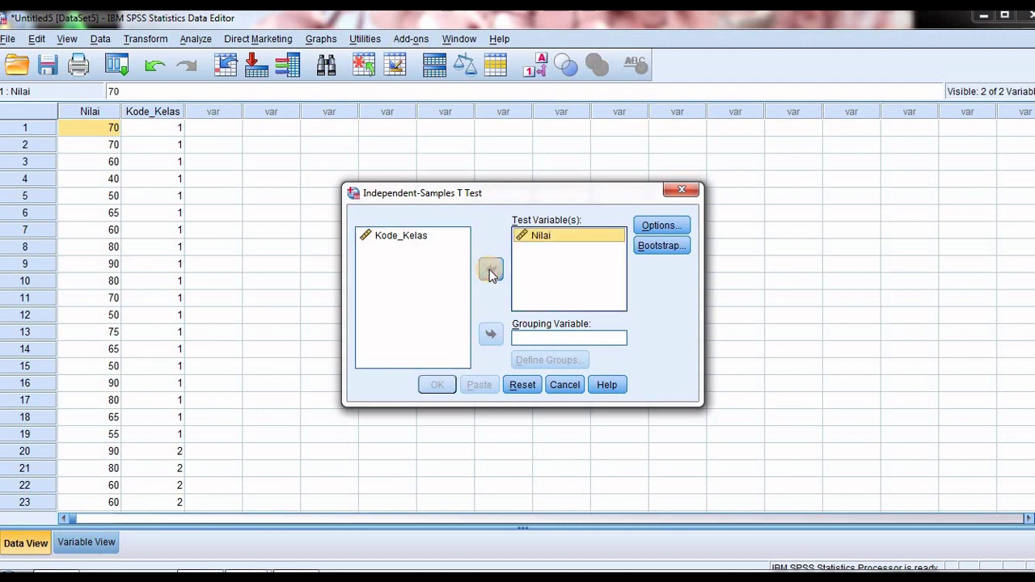
pyautogui.click(415, 237)
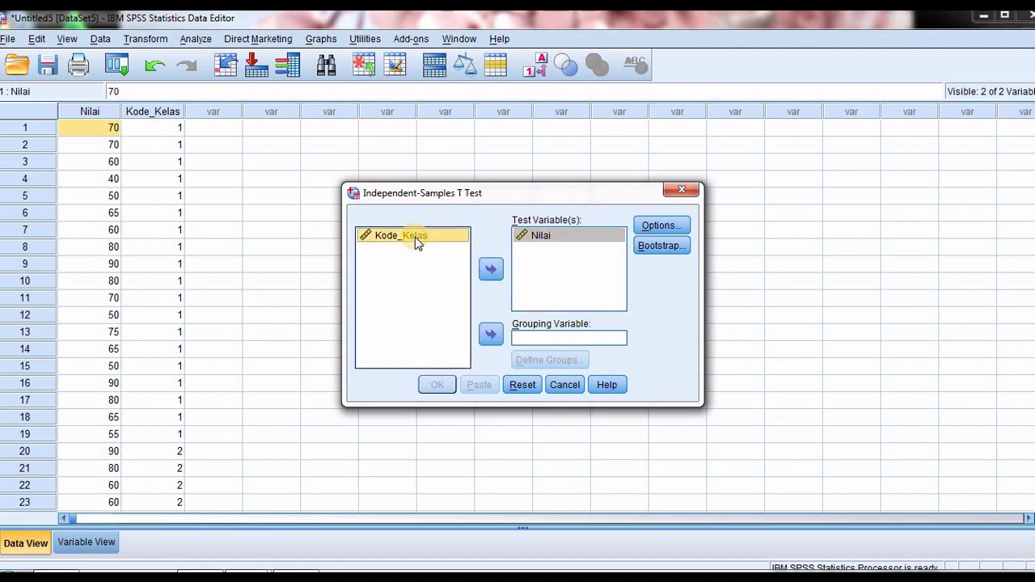
pyautogui.click(491, 335)
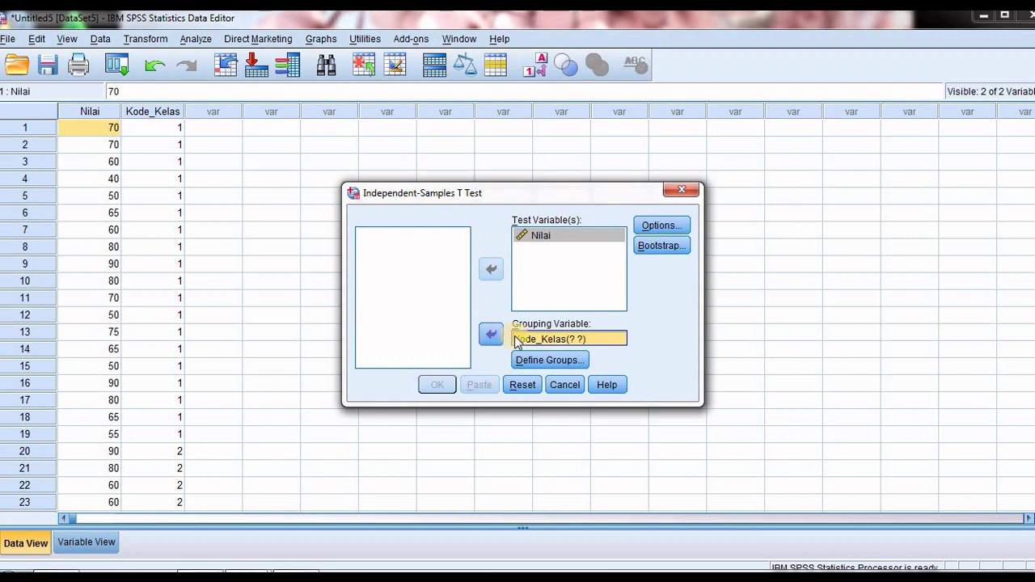
# Define the Kode_Kelas groups by specified values, with 1 for Group 1 and 2 for Group 2.
pyautogui.click(550, 360)
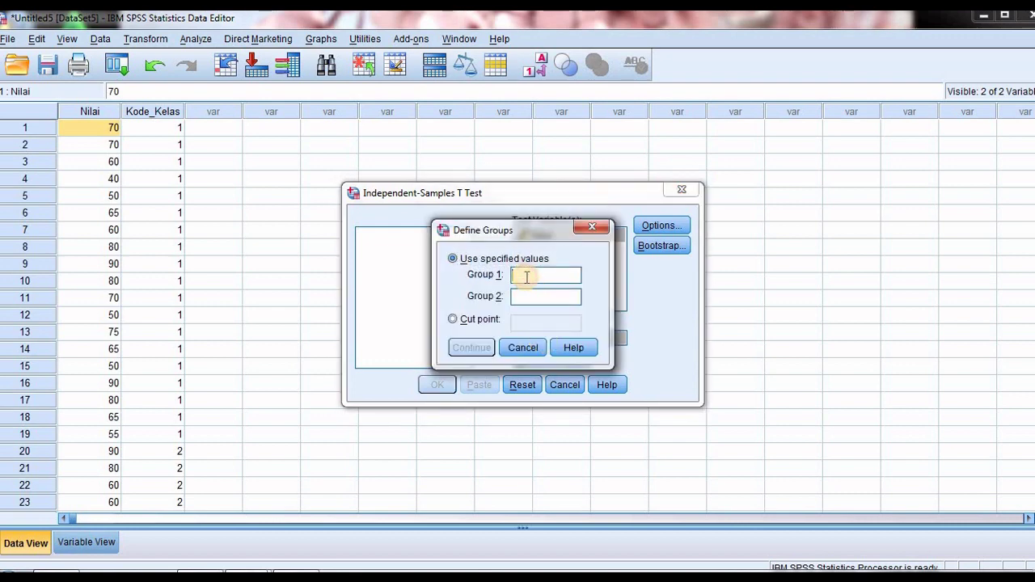
pyautogui.write('1')
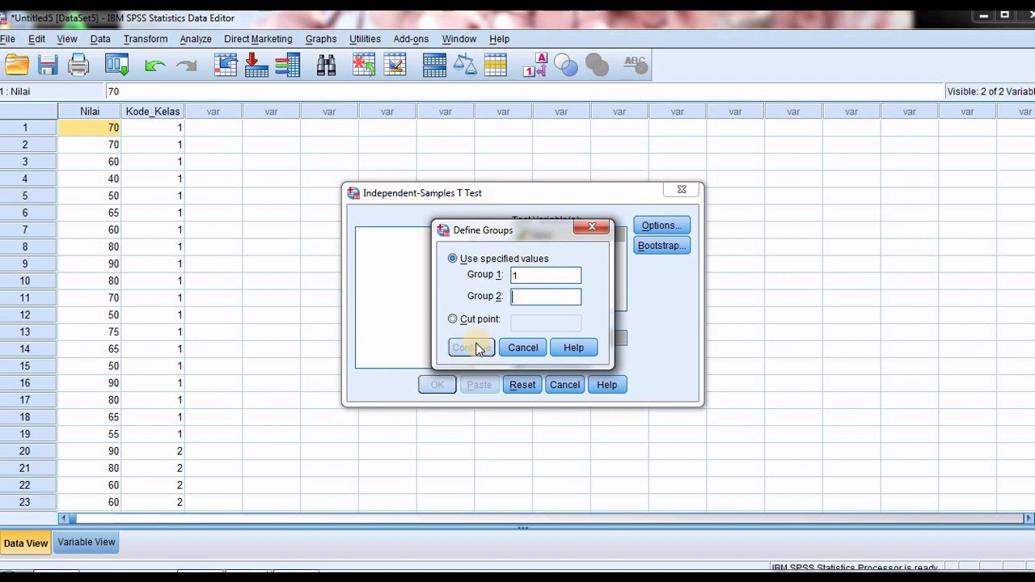
pyautogui.write('2')
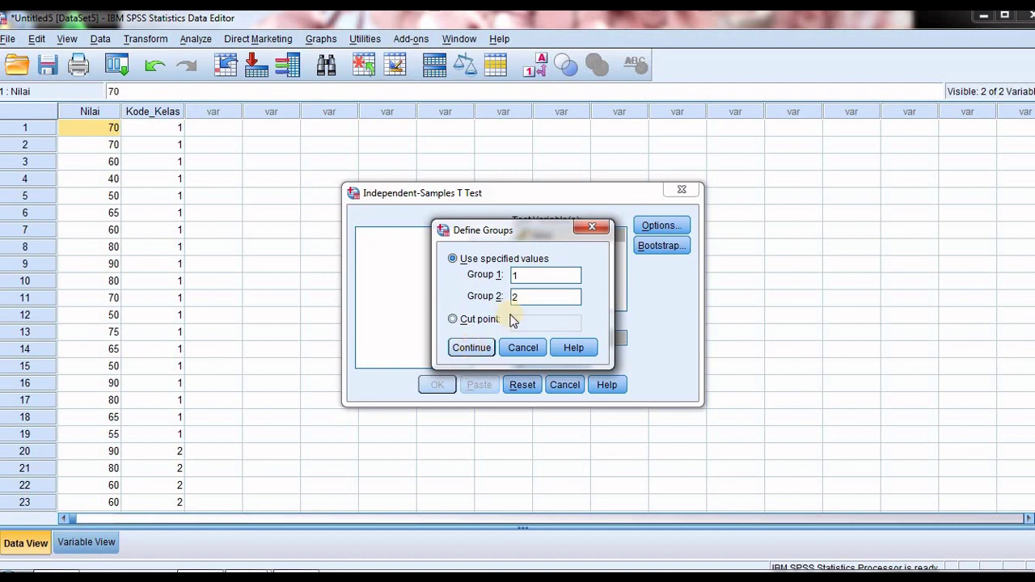
pyautogui.click(471, 348)
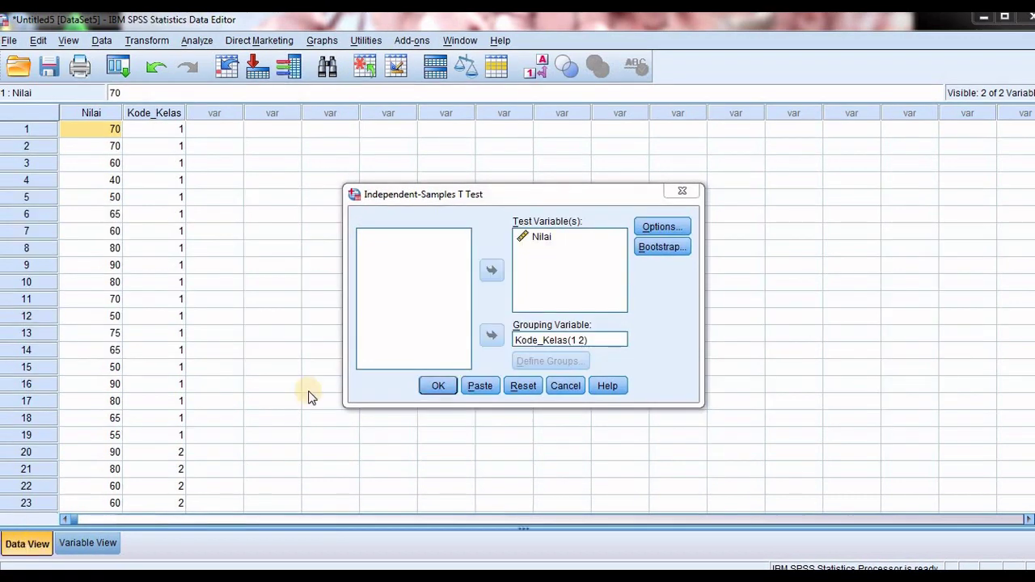
# Keep the 95% confidence interval and the exclusion of missing cases analysis by analysis, and run the Independent-Samples T Test.
pyautogui.click(663, 227)
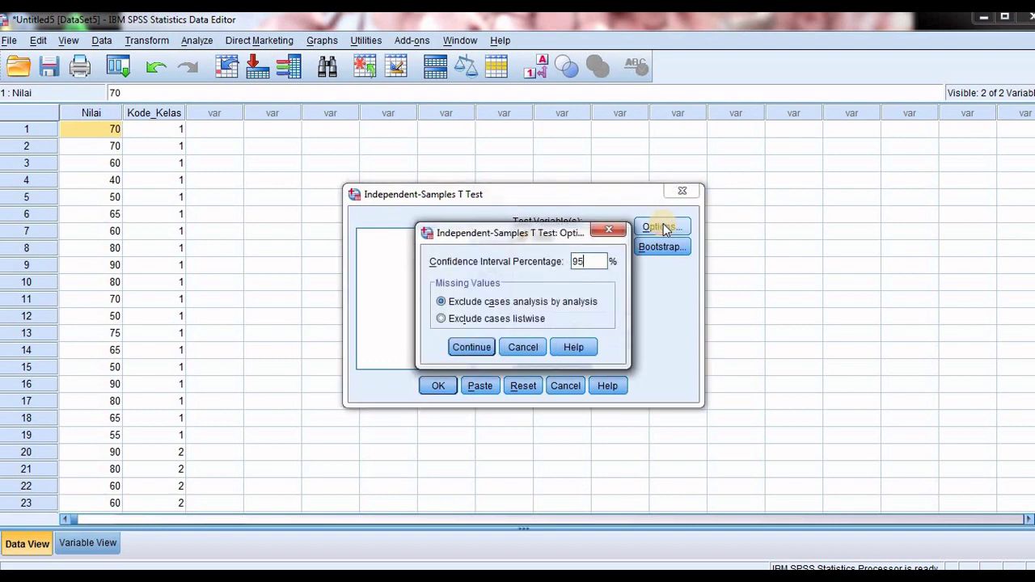
pyautogui.moveTo(603, 260); pyautogui.dragTo(555, 260)
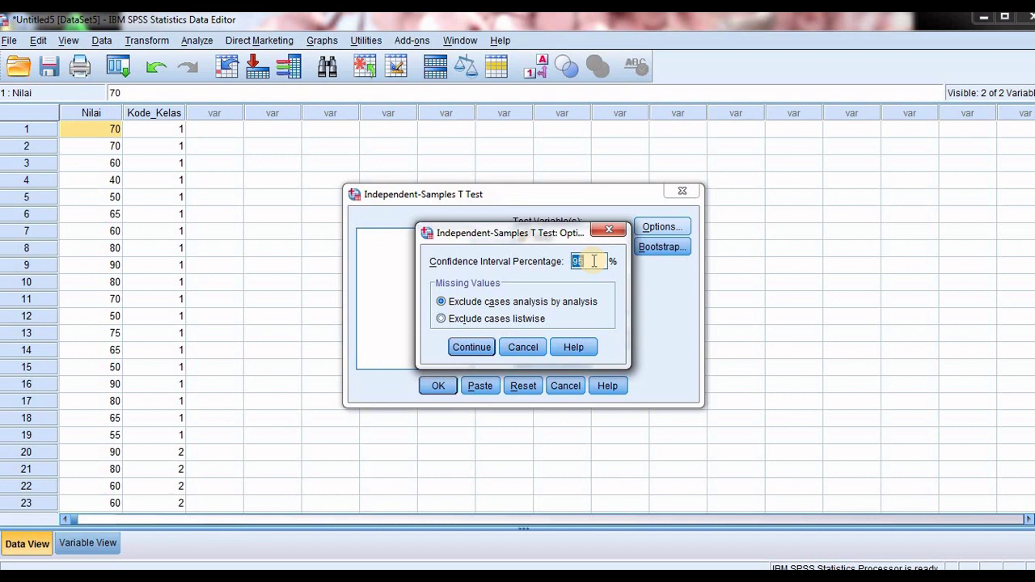
pyautogui.click(468, 347)
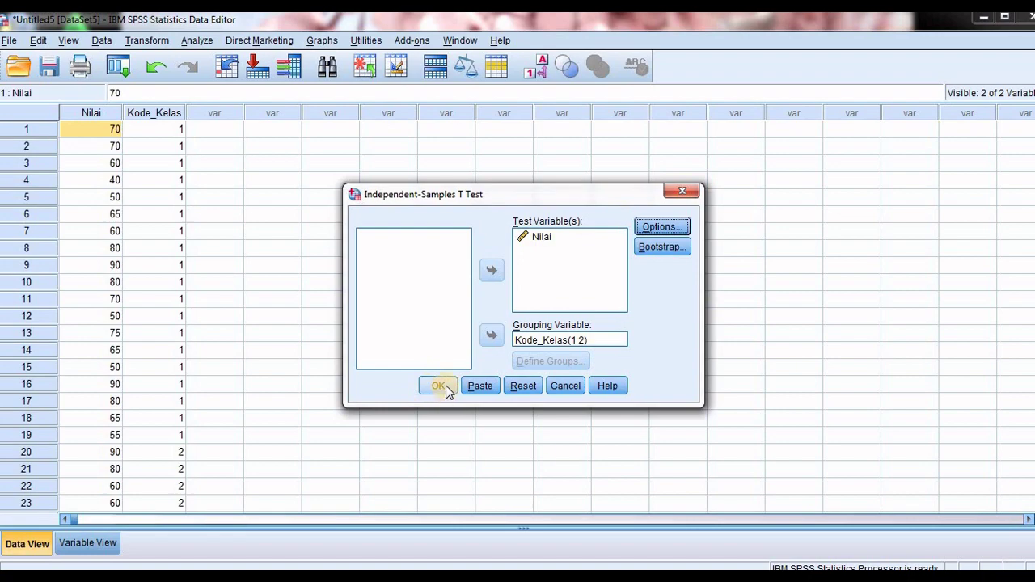
pyautogui.click(439, 385)
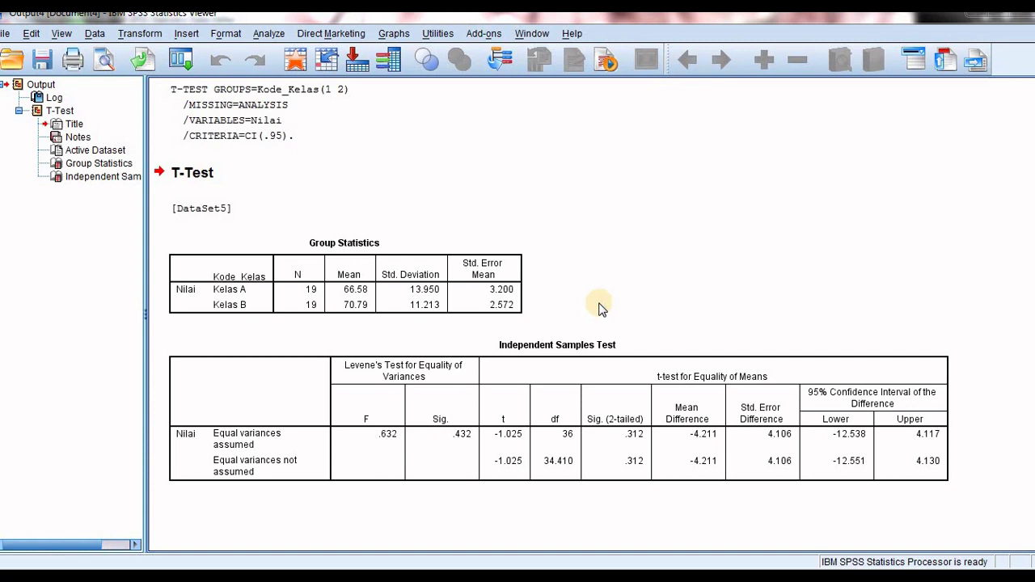
# Examine the Group Statistics table, comparing the N, mean and standard deviation of Kelas A and Kelas B.
pyautogui.click(516, 261)
pyautogui.click(536, 276)
pyautogui.click(286, 283)
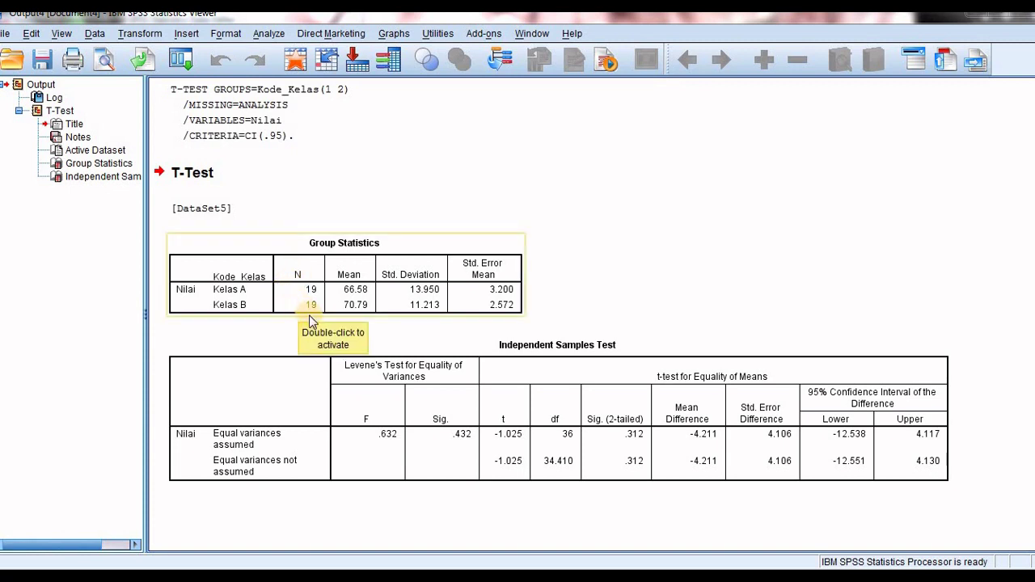
pyautogui.click(291, 321)
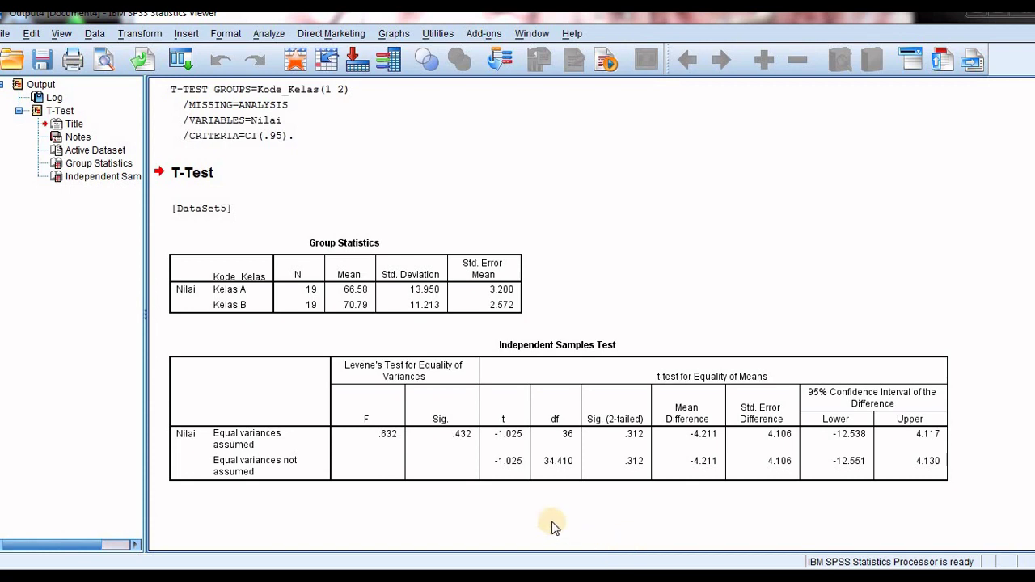
# Examine the Independent Samples Test table, reading Levene's significance and the t-test values in the equal variances assumed row.
pyautogui.click(489, 473)
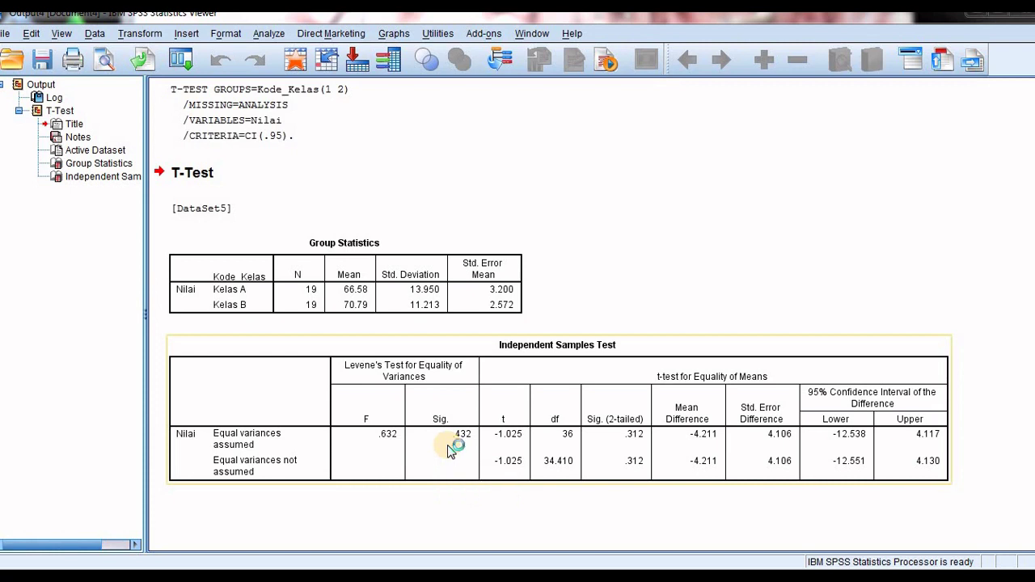
pyautogui.doubleClick(450, 463)
pyautogui.press('Escape')
pyautogui.click(363, 483)
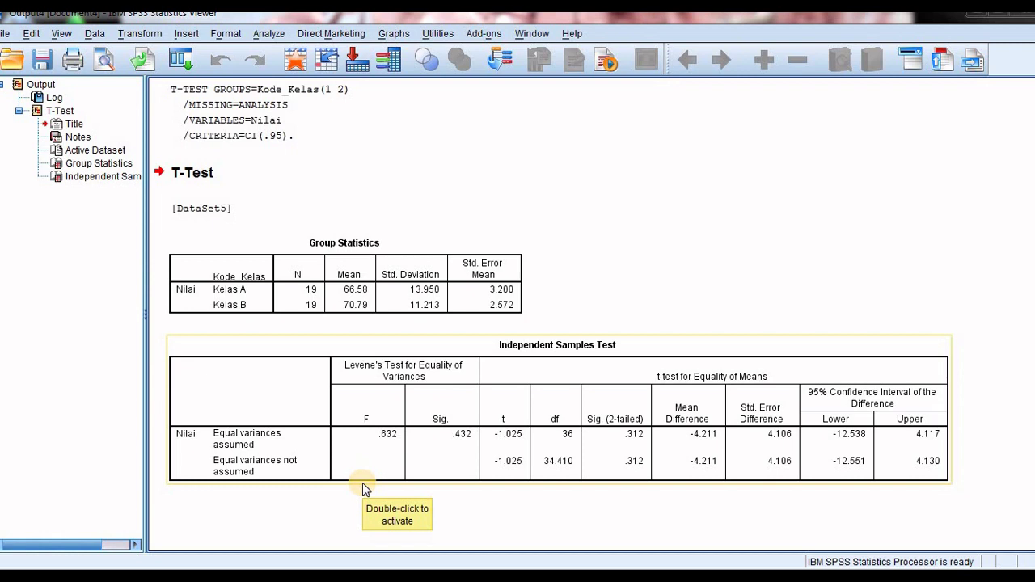
pyautogui.click(398, 513)
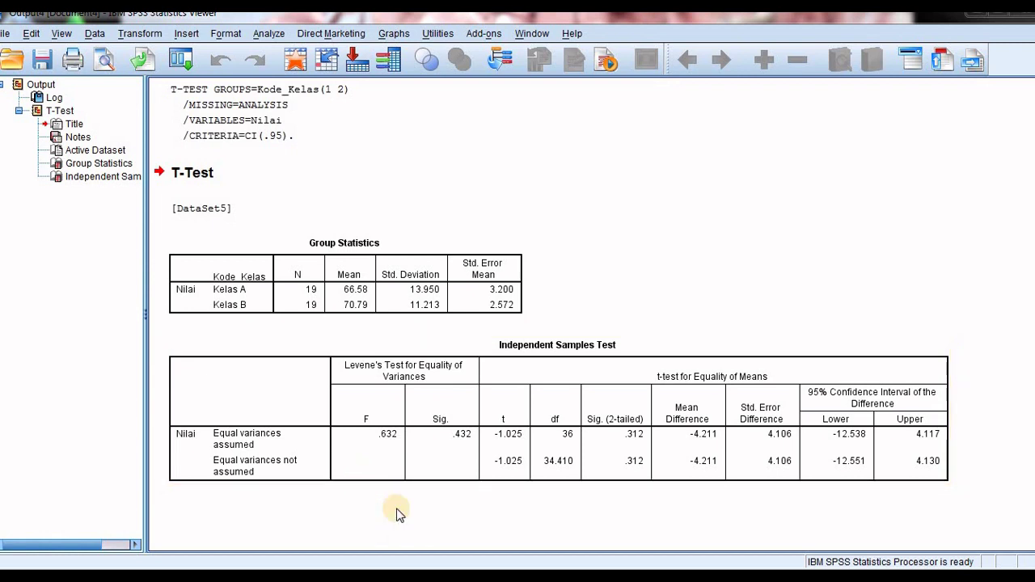
pyautogui.click(338, 477)
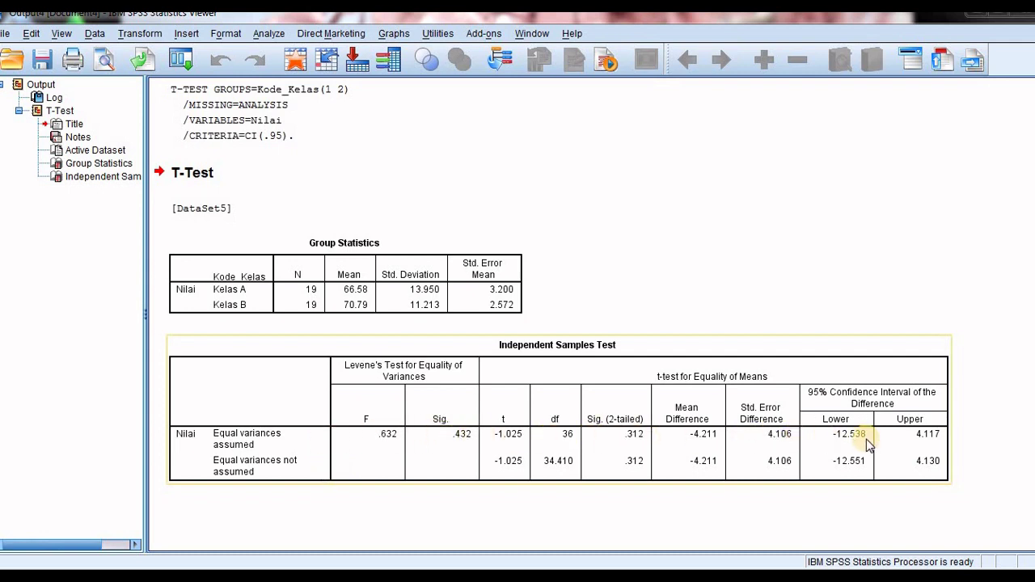
pyautogui.click(958, 434)
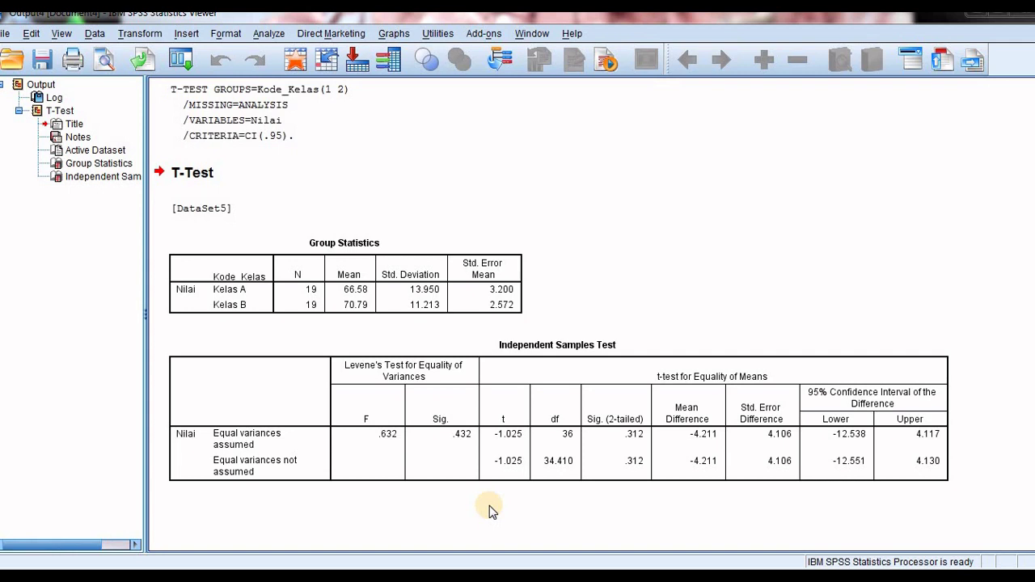
pyautogui.click(498, 440)
pyautogui.click(508, 445)
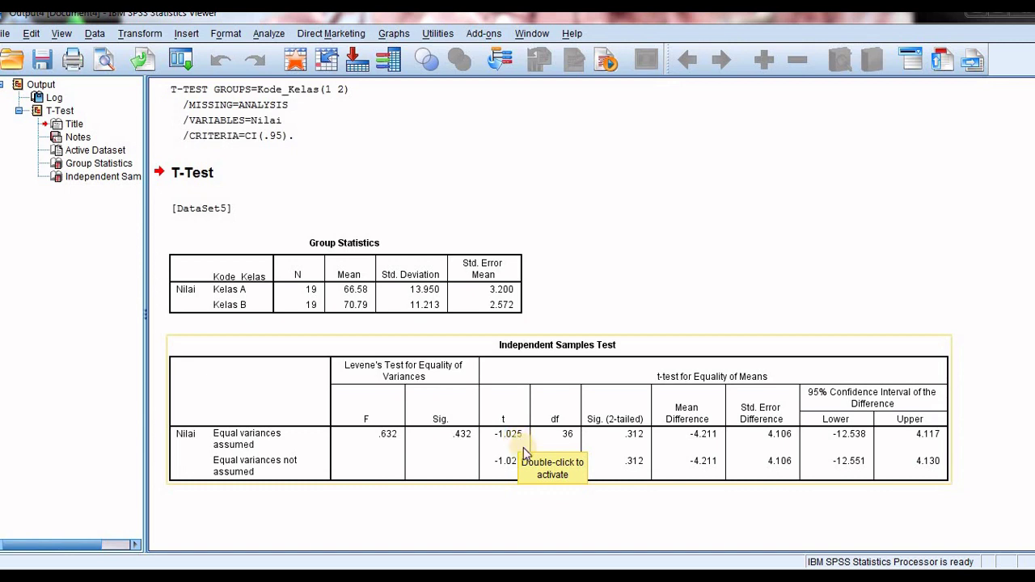
pyautogui.click(532, 501)
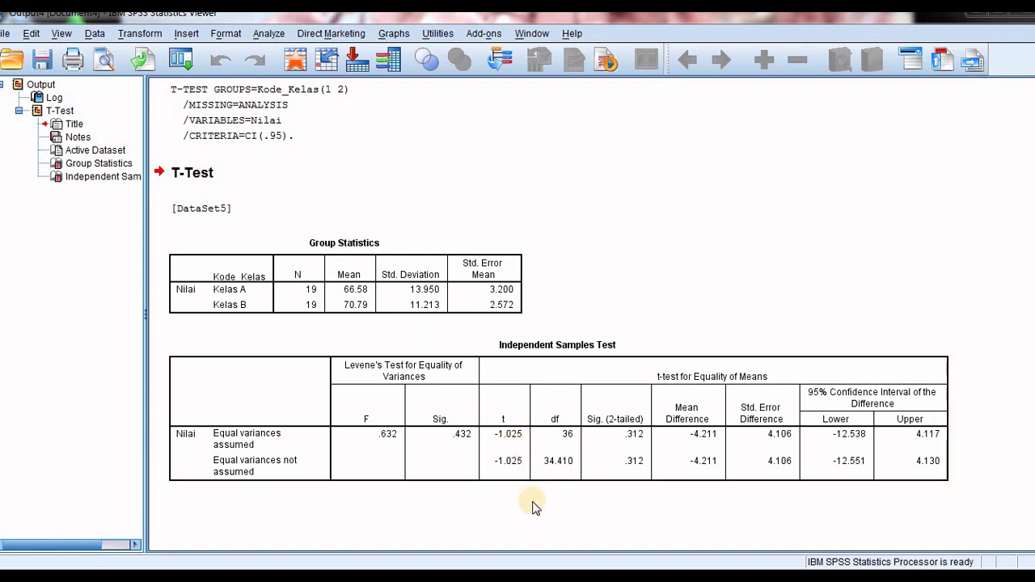